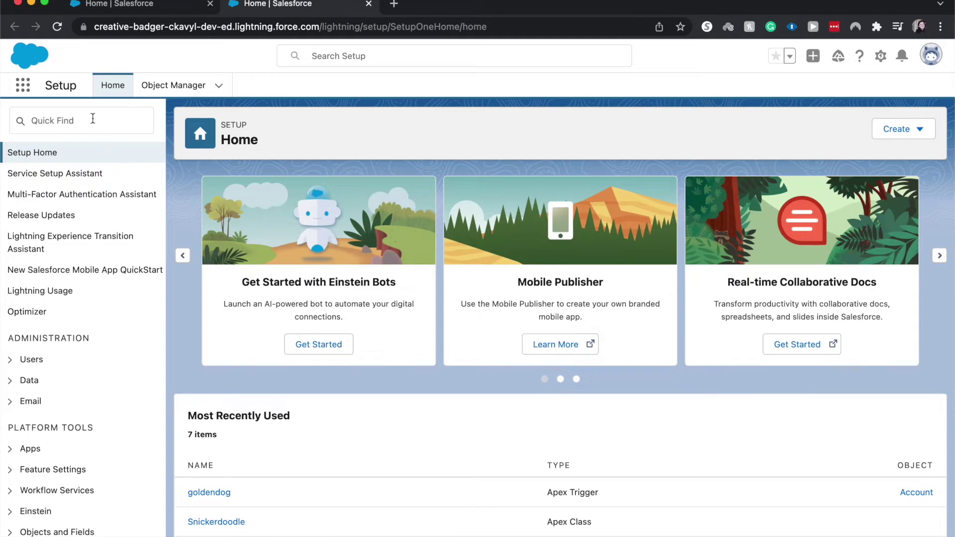
Filter Setup by 'sharing', open Sharing Settings, and review the Organization-Wide Defaults table
click(93, 117)
text(shar)
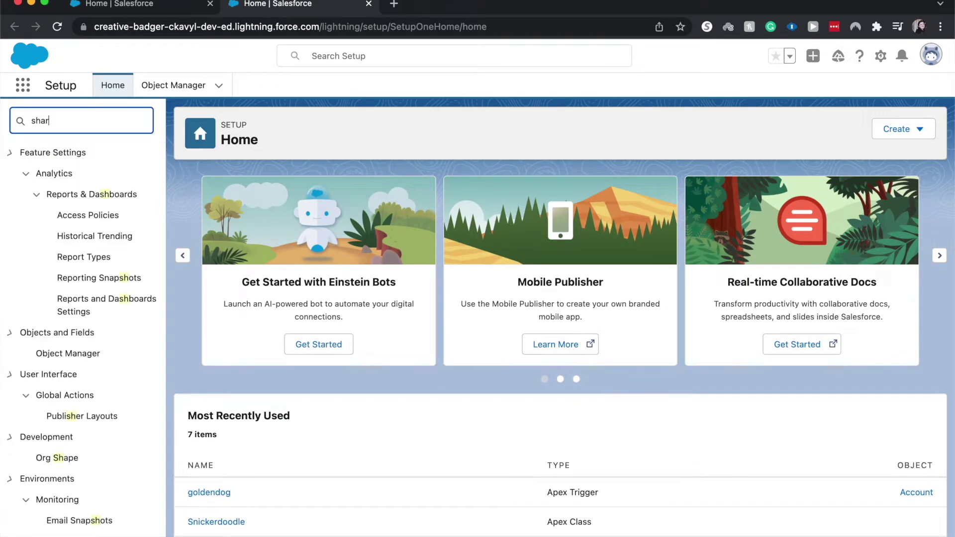
text(ing)
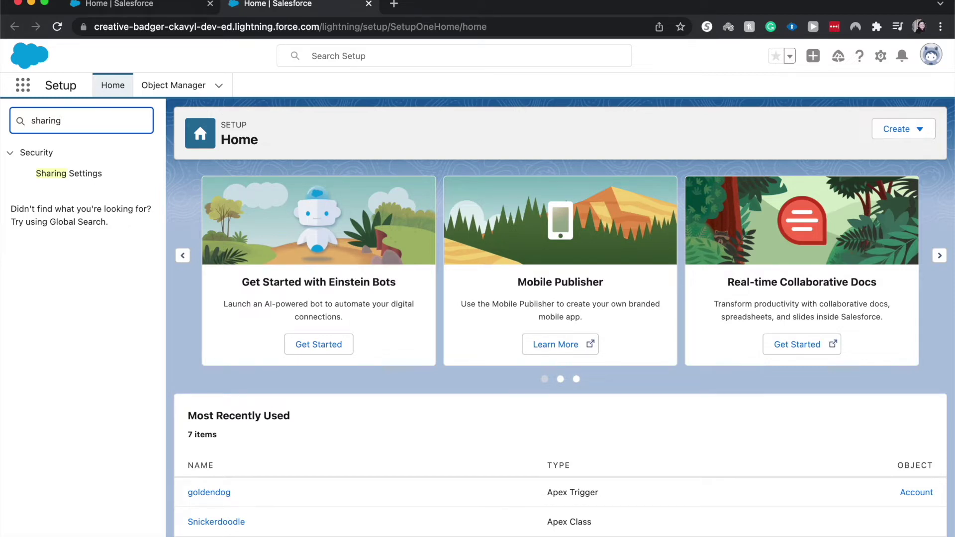
click(44, 175)
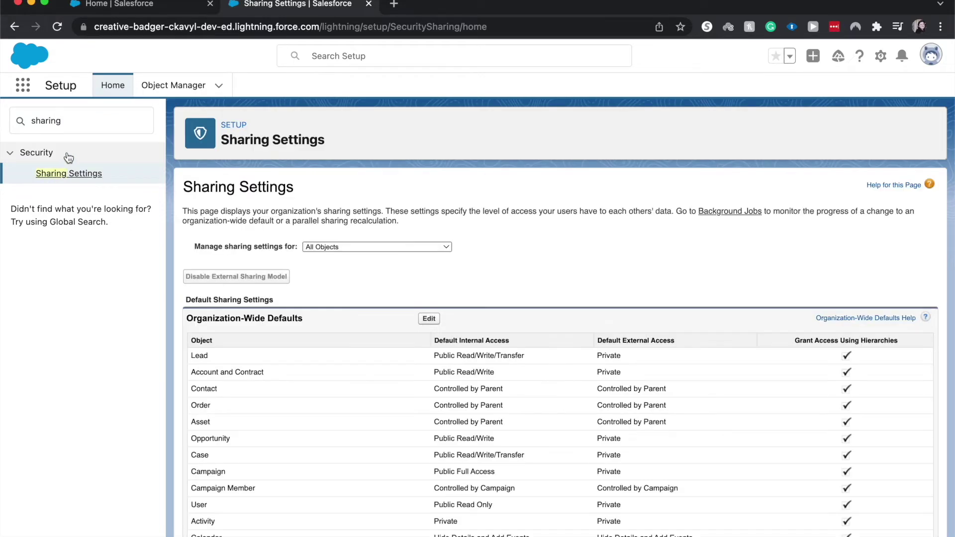
scroll(319, 243, down, 3)
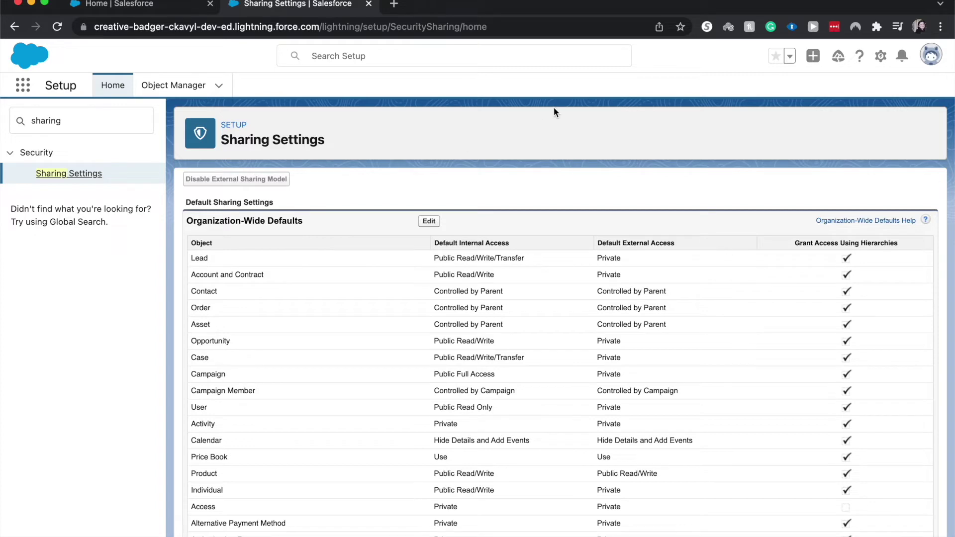
scroll(640, 527, down, 10)
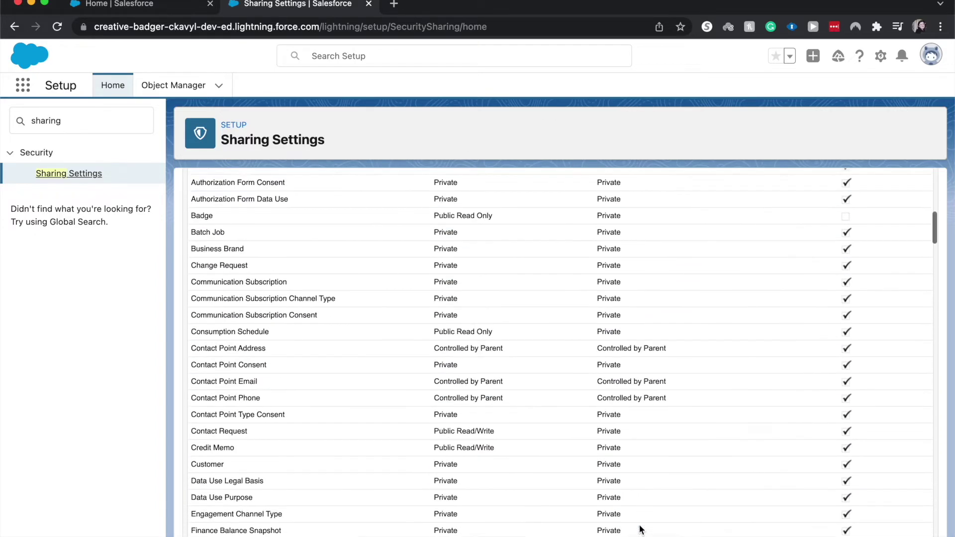
scroll(639, 528, down, 7)
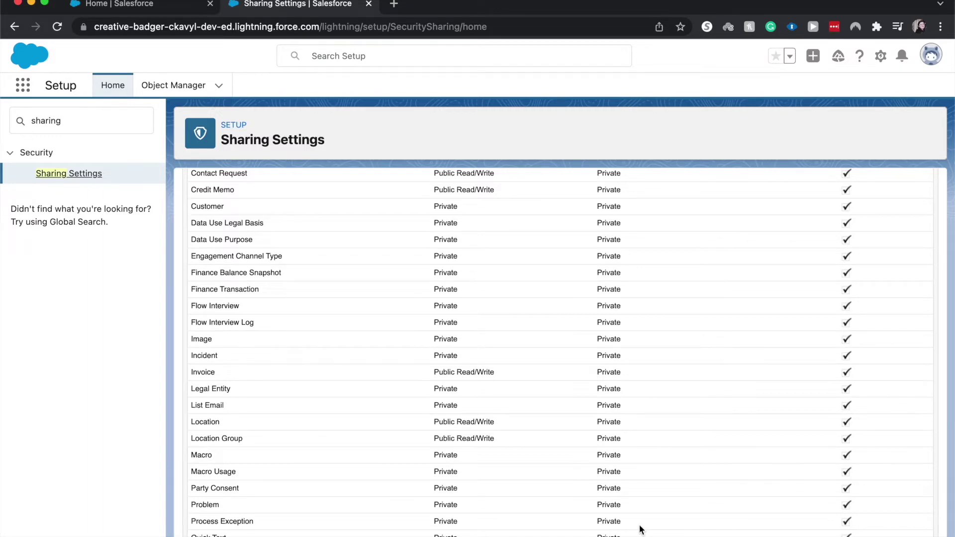
scroll(642, 530, up, 10)
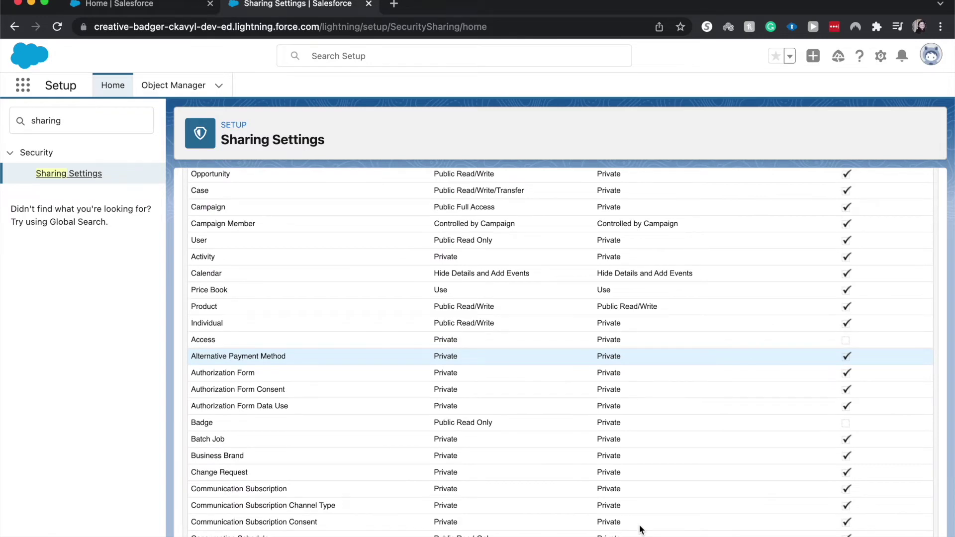
scroll(641, 530, up, 5)
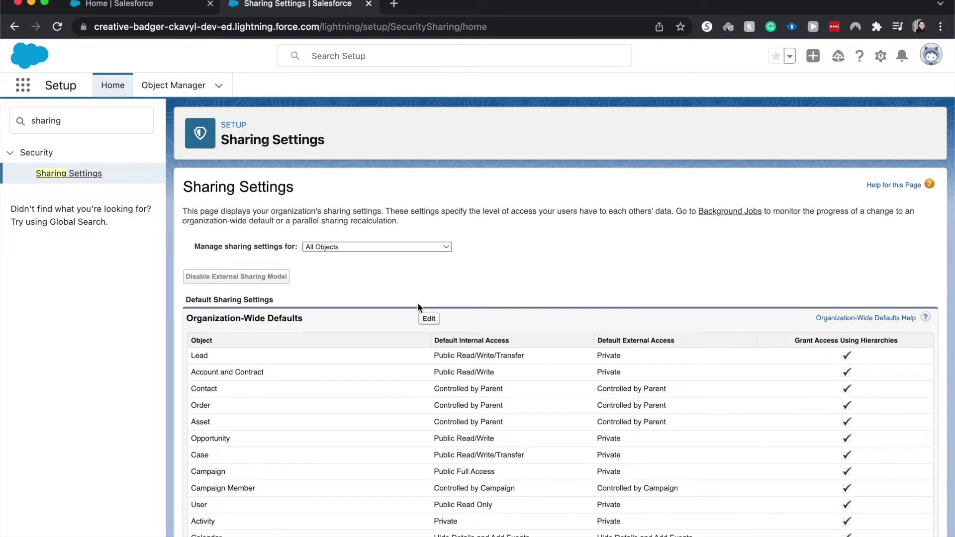
Edit the Organization-Wide Defaults, setting Lead's external and internal access to Public Read Only
click(428, 319)
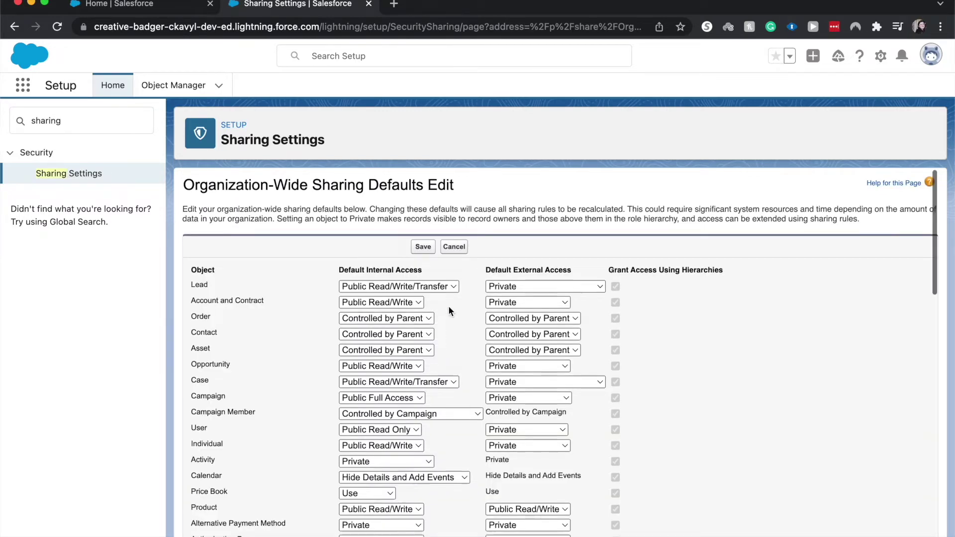
scroll(448, 306, down, 2)
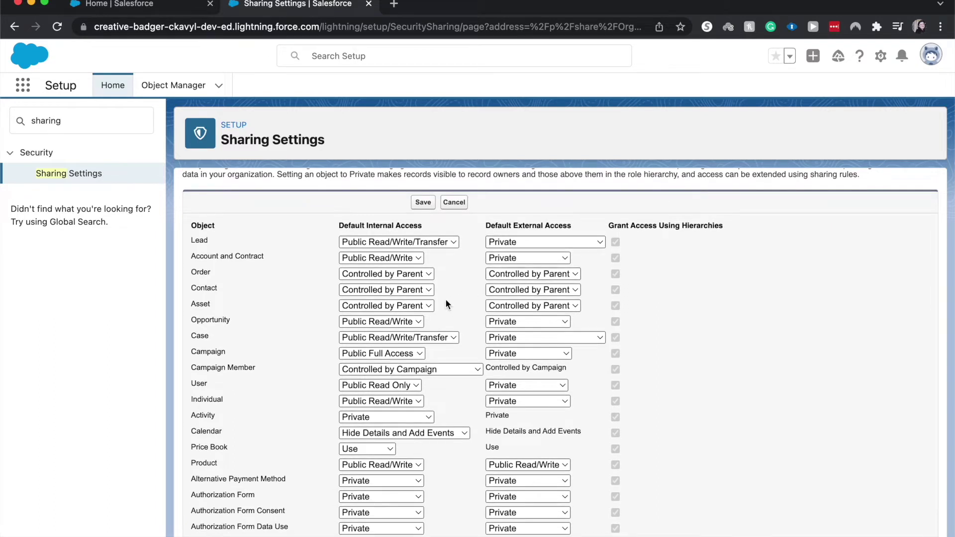
click(573, 243)
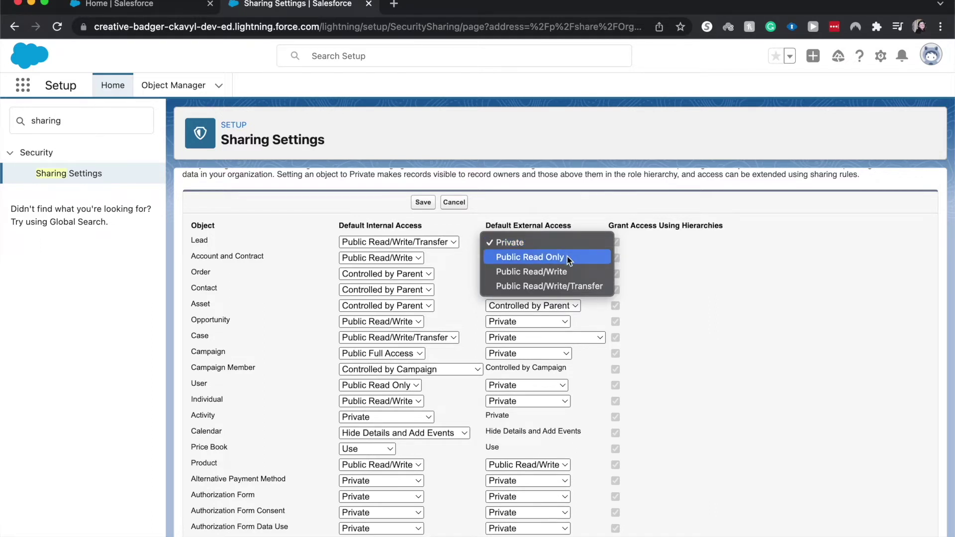
click(563, 257)
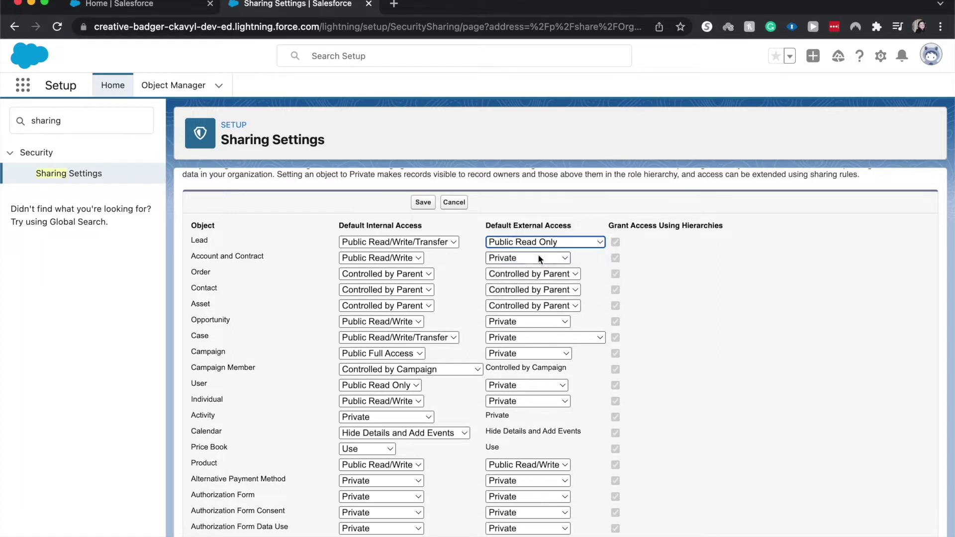
click(445, 244)
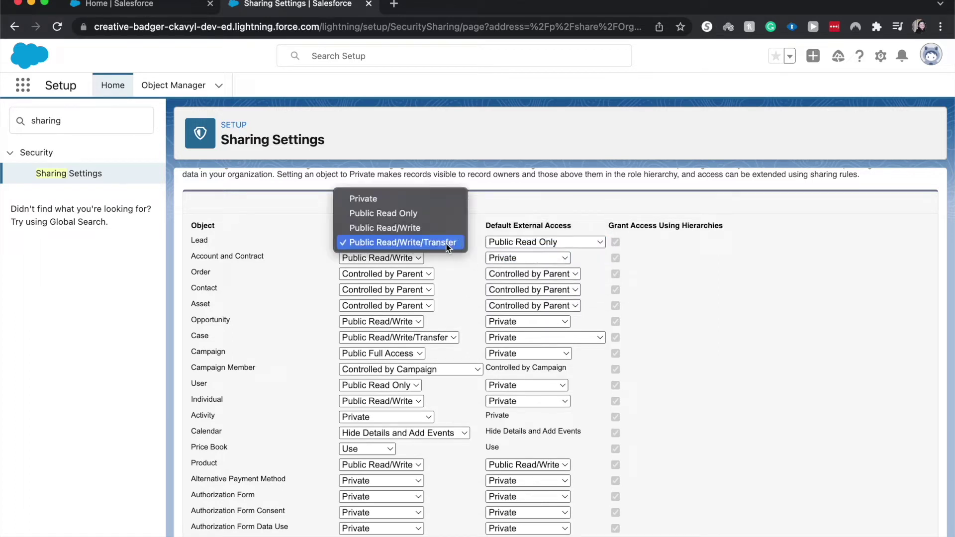
click(436, 215)
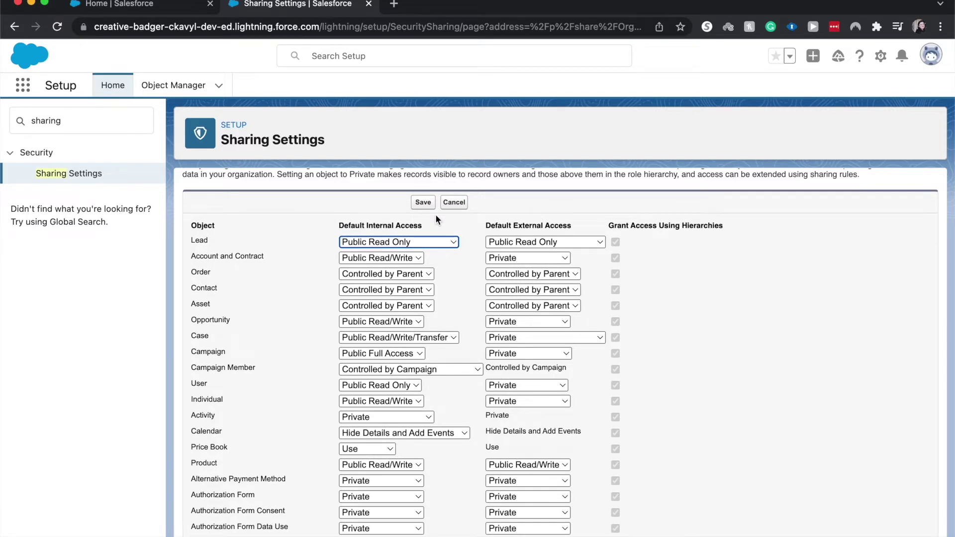
click(379, 202)
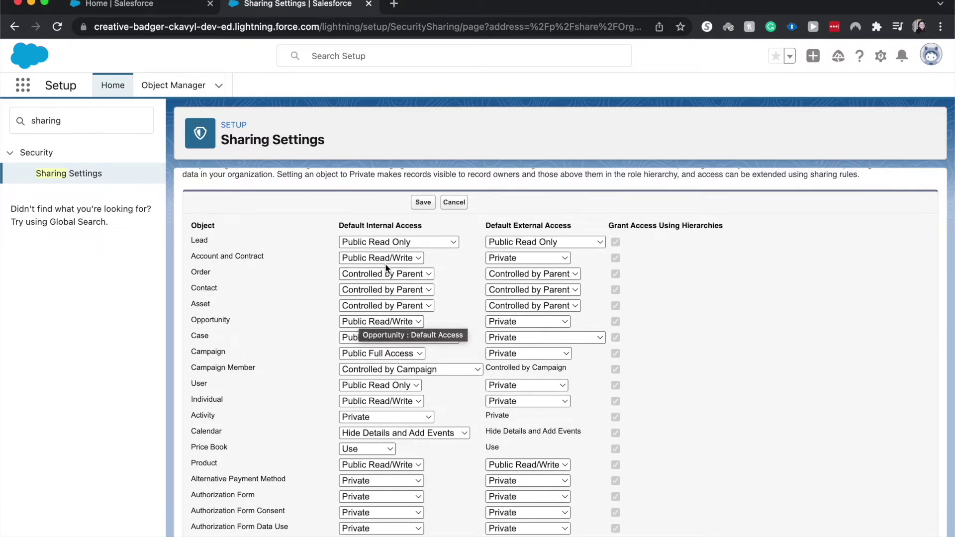
scroll(477, 254, down, 2)
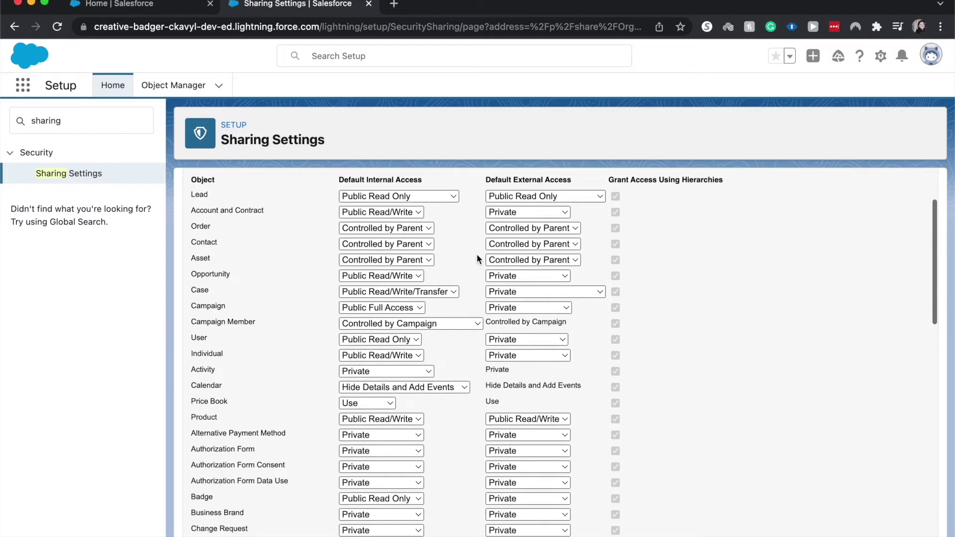
scroll(297, 474, down, 4)
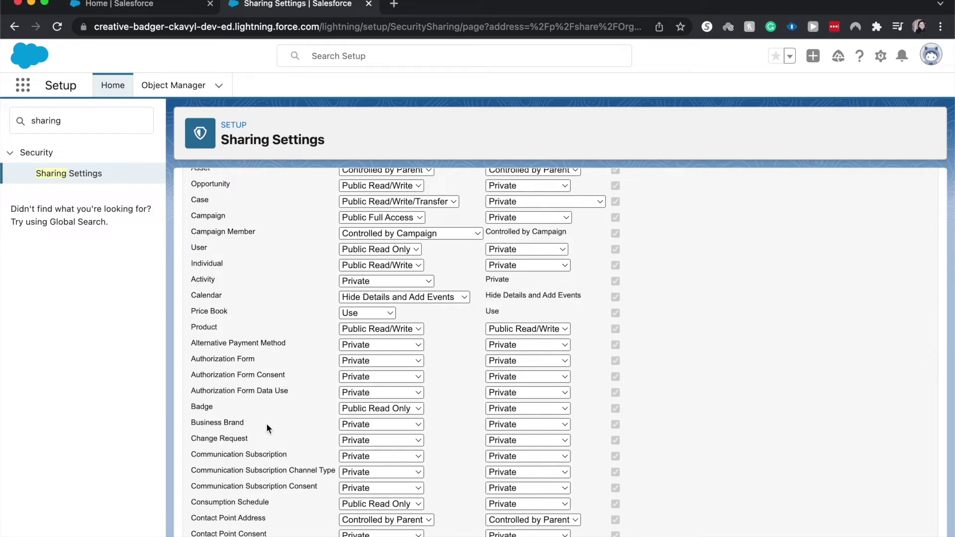
click(217, 438)
drag(216, 438, 244, 438)
click(243, 438)
scroll(377, 441, down, 2)
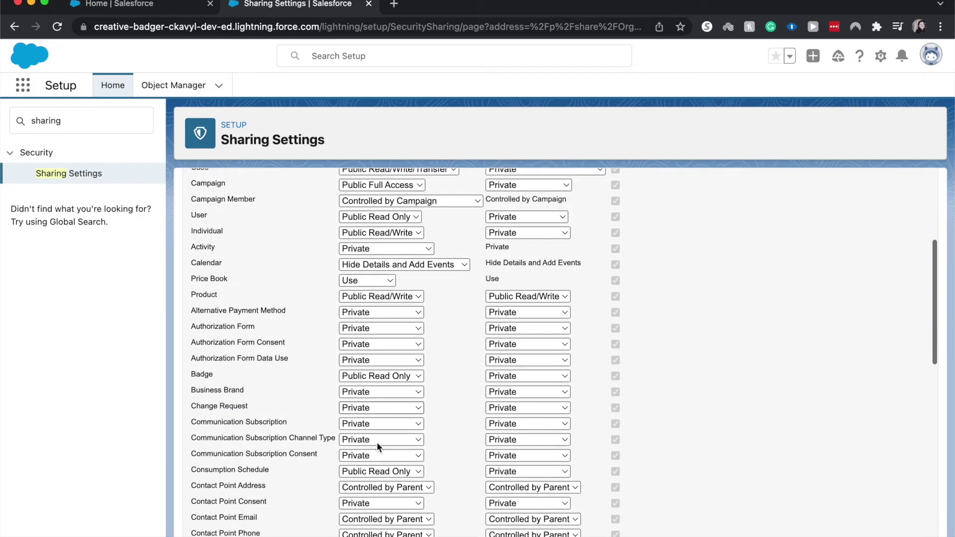
scroll(378, 442, down, 3)
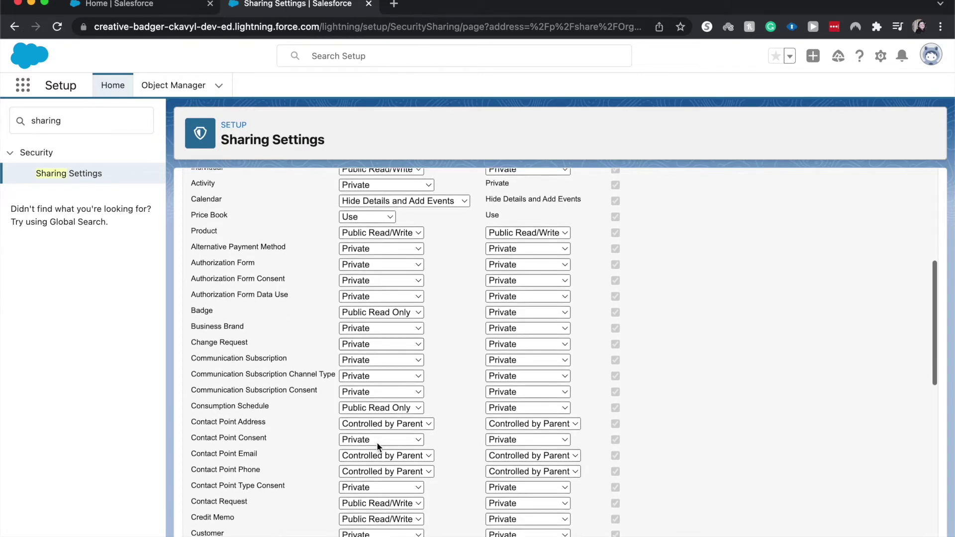
scroll(377, 442, down, 10)
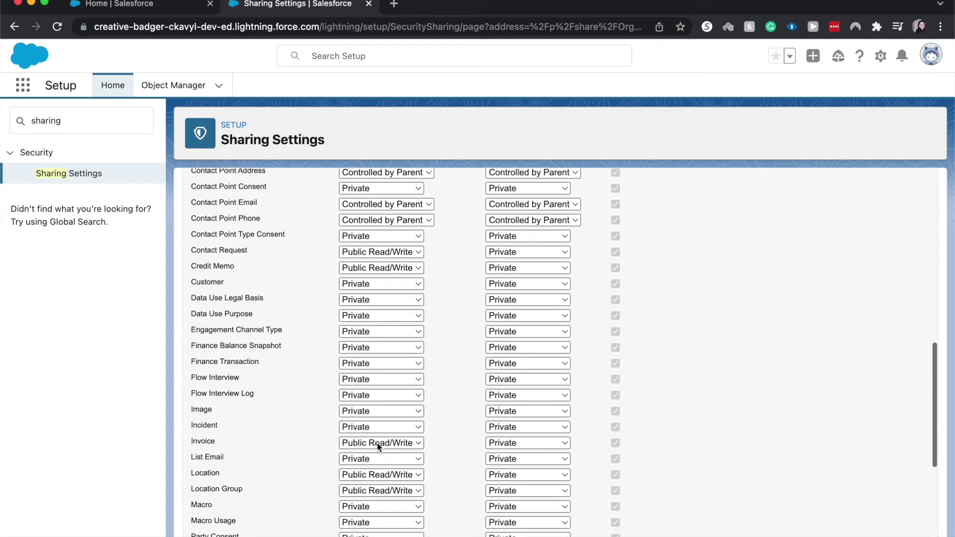
scroll(377, 441, down, 8)
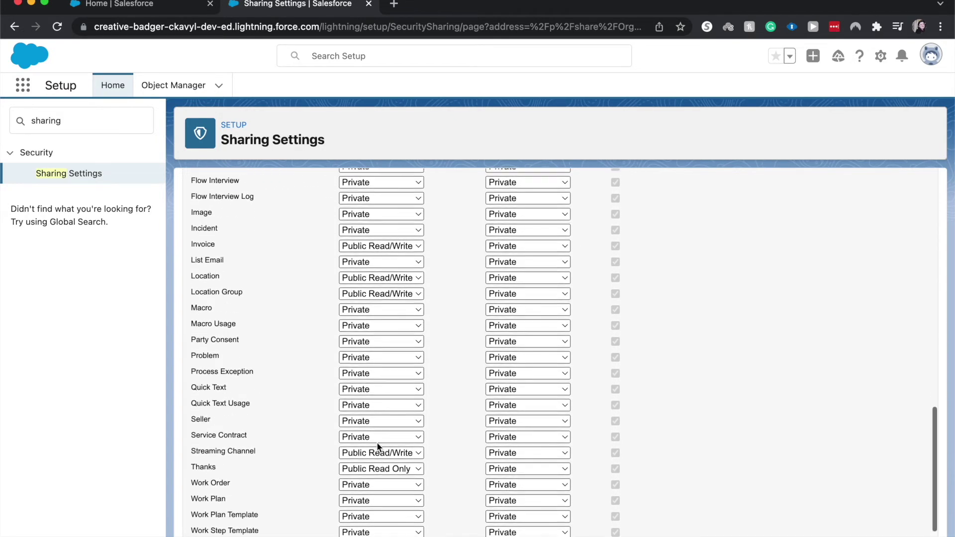
scroll(369, 394, down, 2)
scroll(364, 395, up, 7)
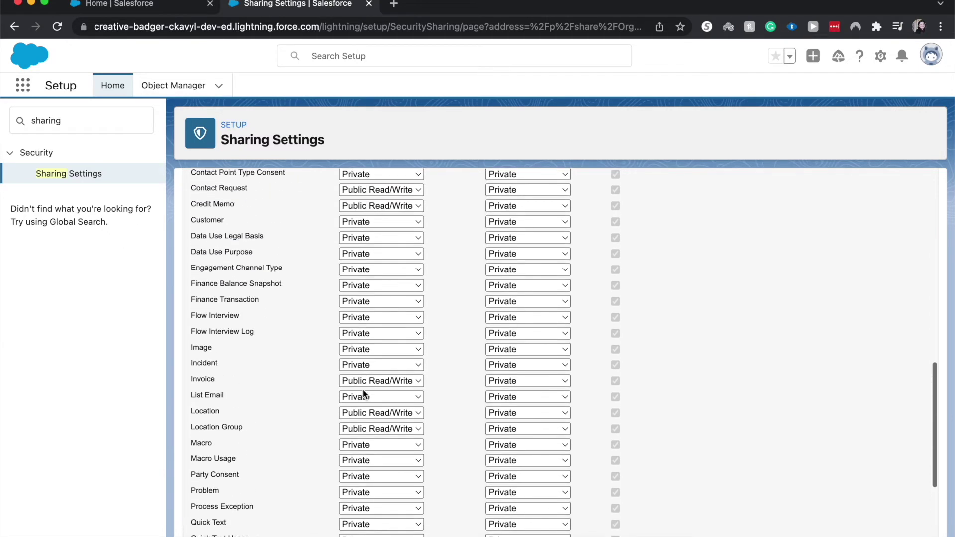
scroll(363, 390, up, 1)
scroll(363, 390, down, 4)
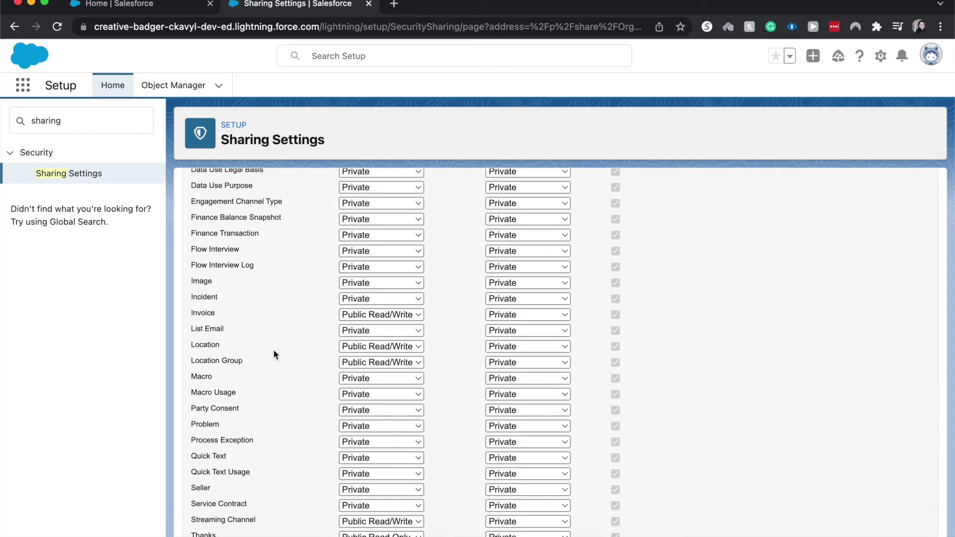
scroll(199, 413, up, 6)
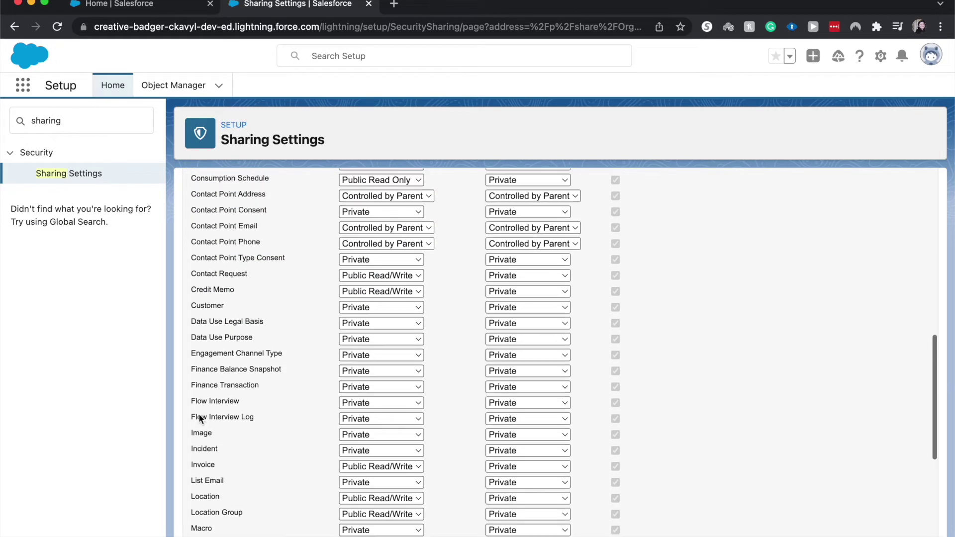
scroll(199, 414, up, 20)
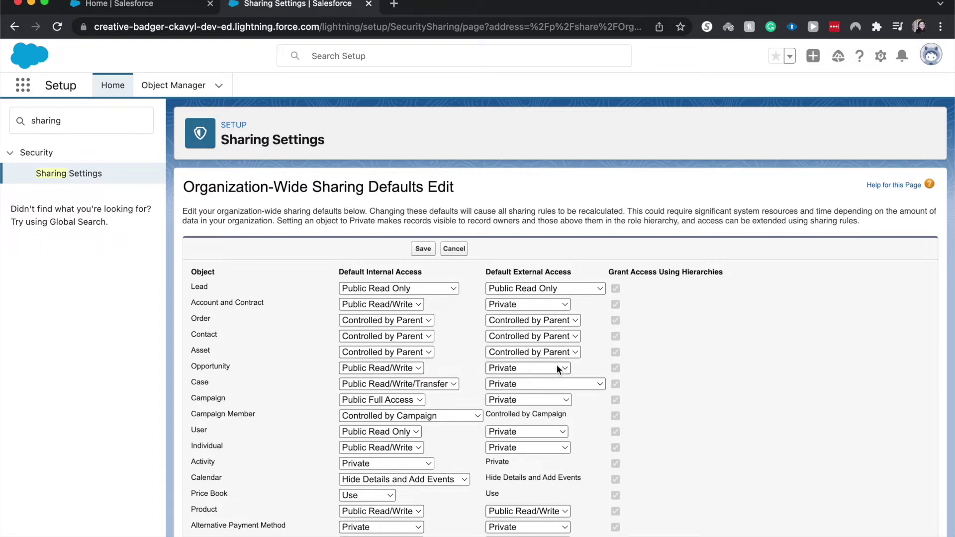
Change Opportunity's Default Internal Access dropdown to Private
click(419, 367)
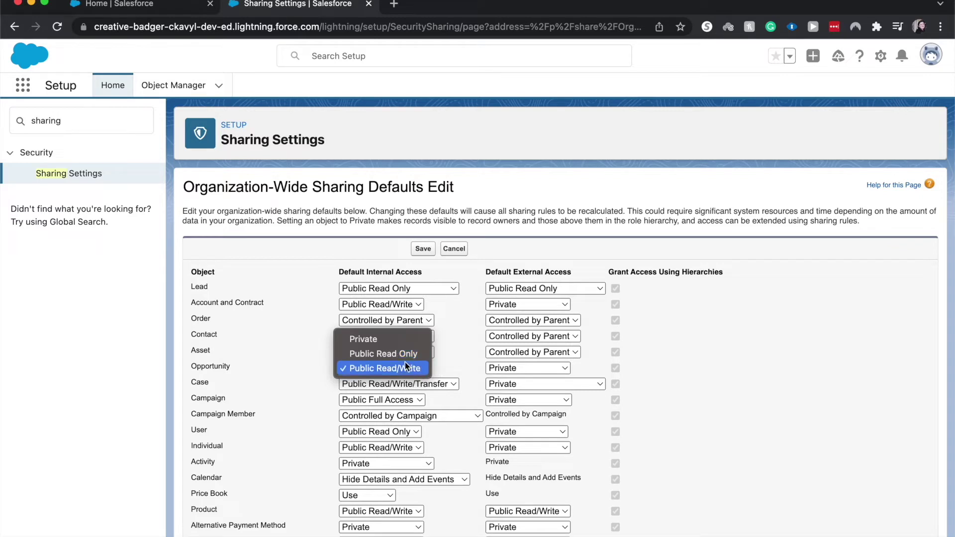
click(393, 340)
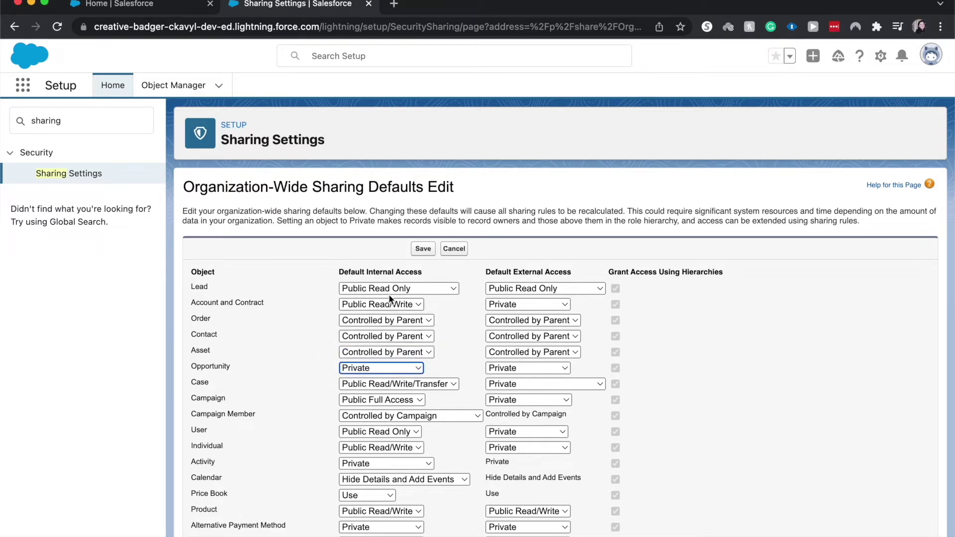
click(455, 356)
scroll(673, 321, down, 3)
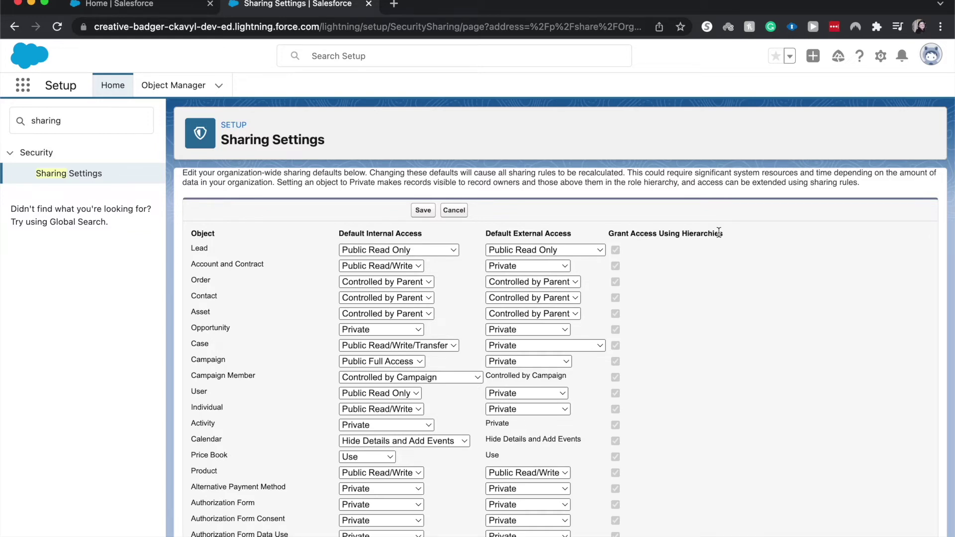
scroll(719, 233, down, 5)
scroll(615, 427, down, 10)
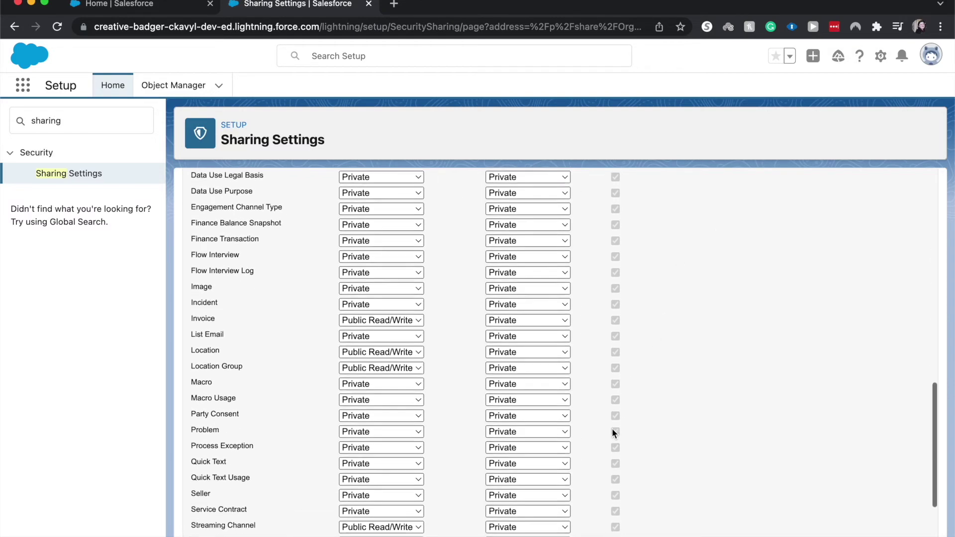
scroll(612, 429, down, 3)
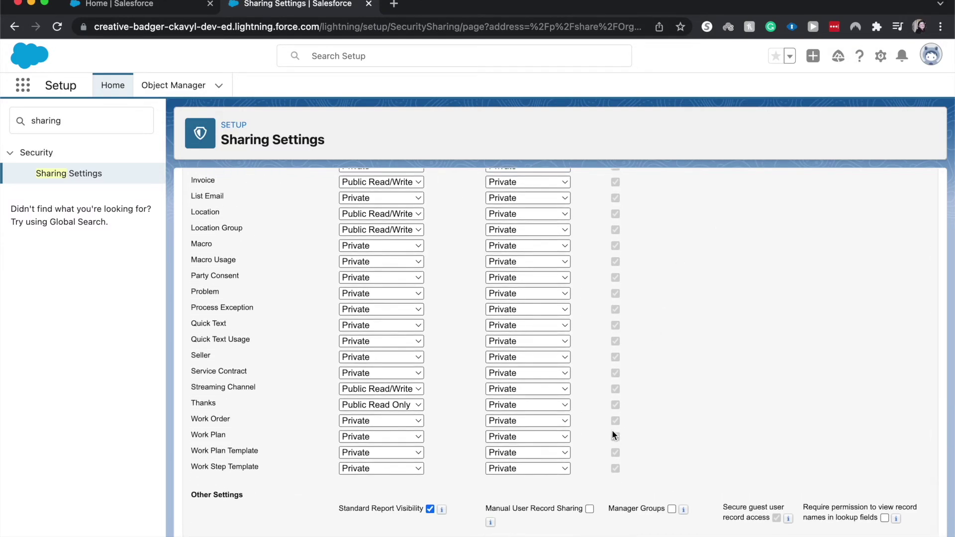
scroll(533, 422, up, 1)
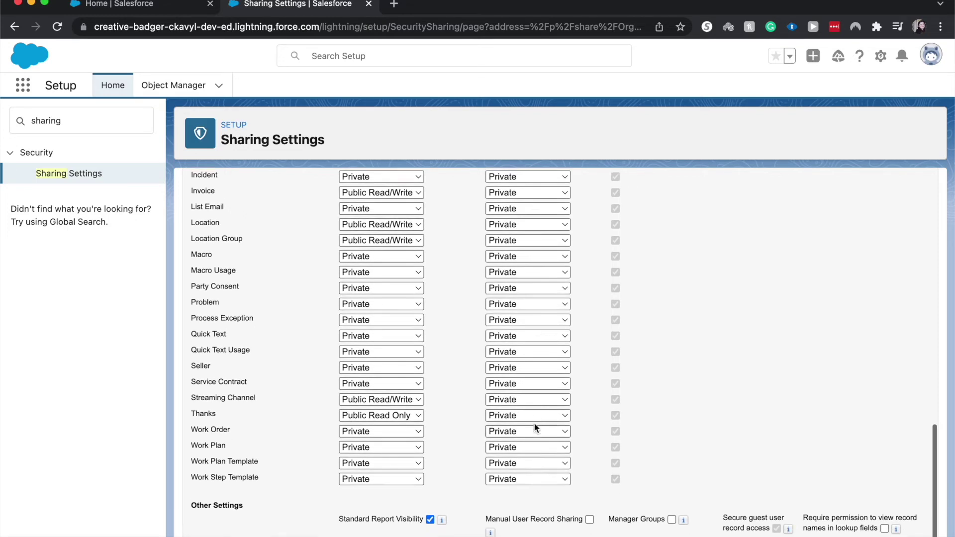
scroll(584, 449, up, 15)
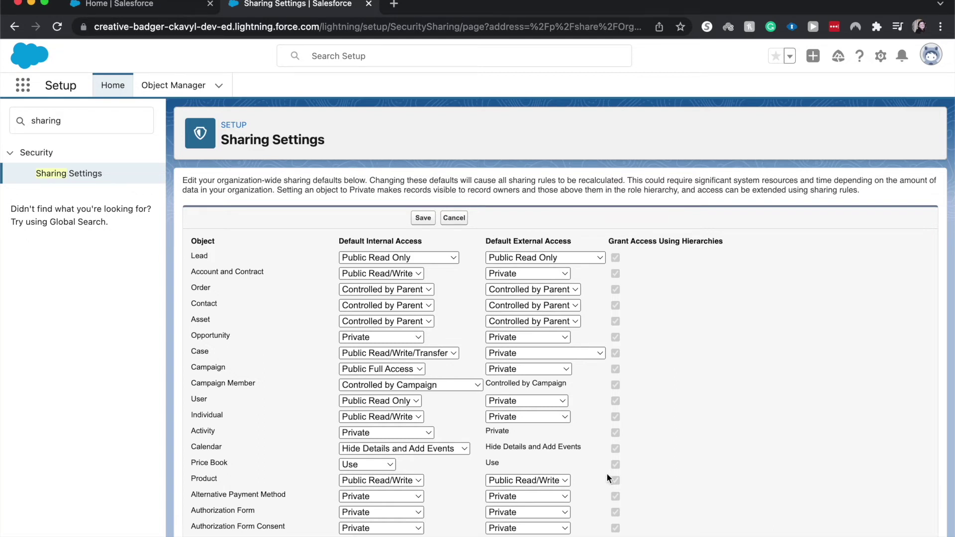
scroll(607, 476, down, 3)
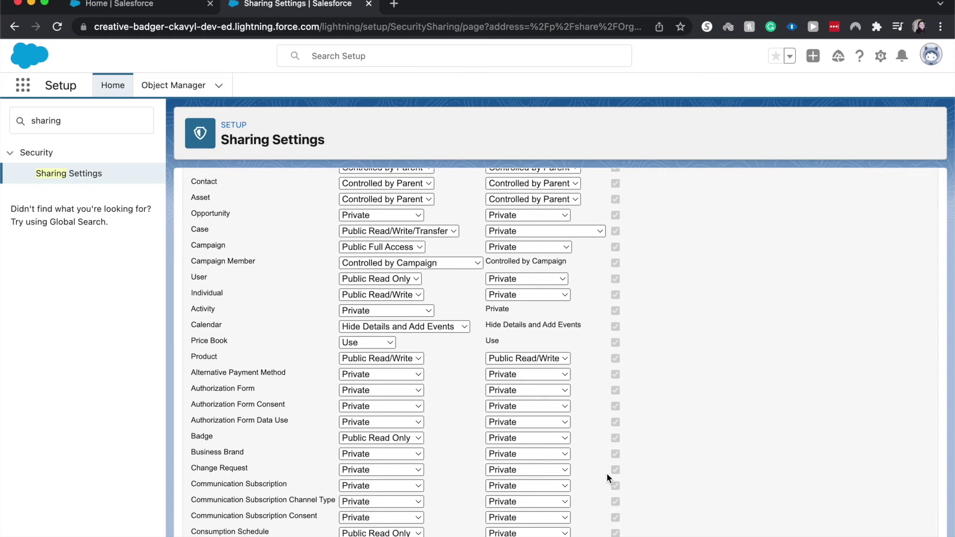
scroll(607, 473, up, 5)
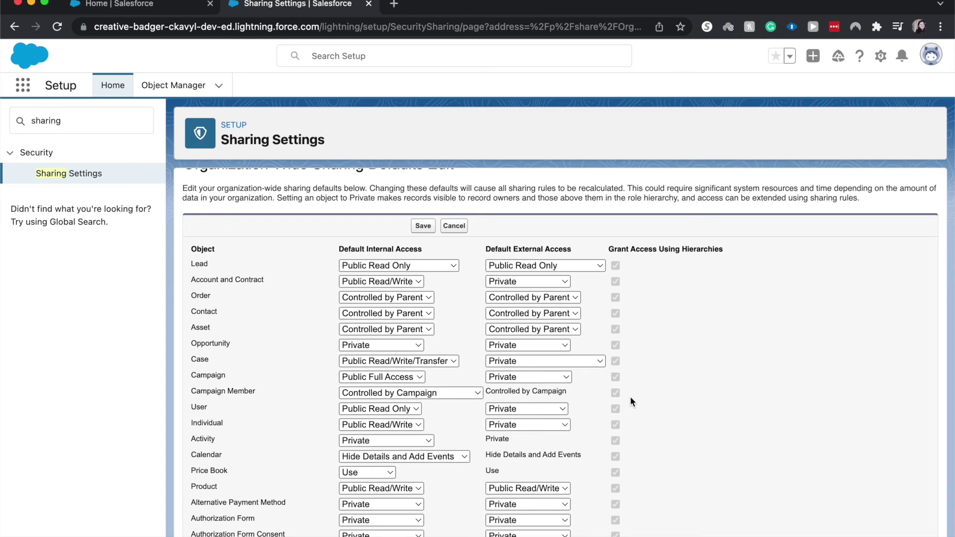
scroll(631, 399, up, 1)
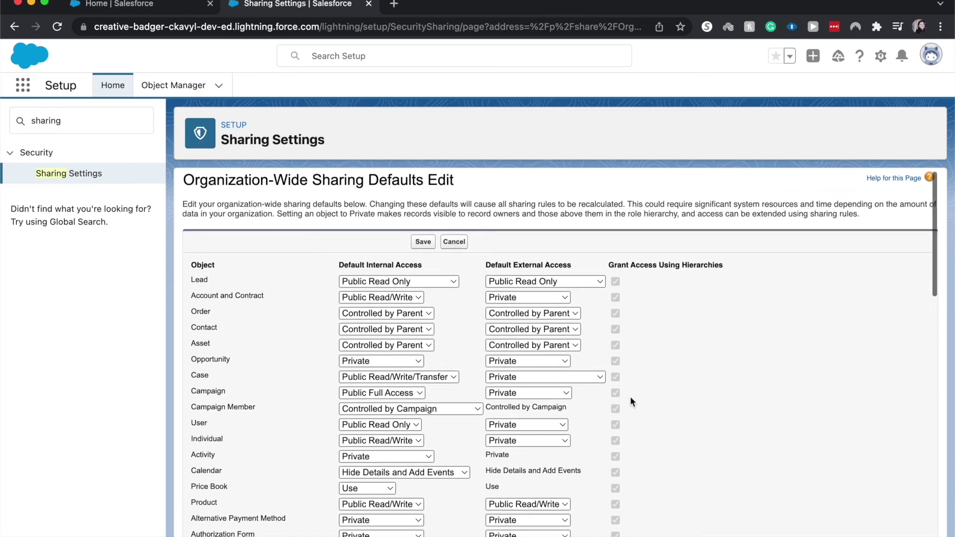